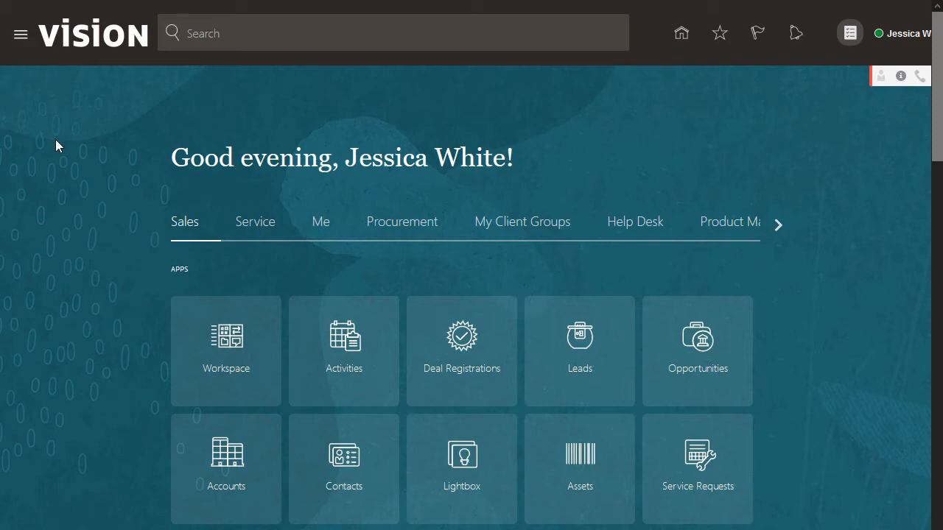
Open the application setup work area listed under My Enterprise
left_click(21, 34)
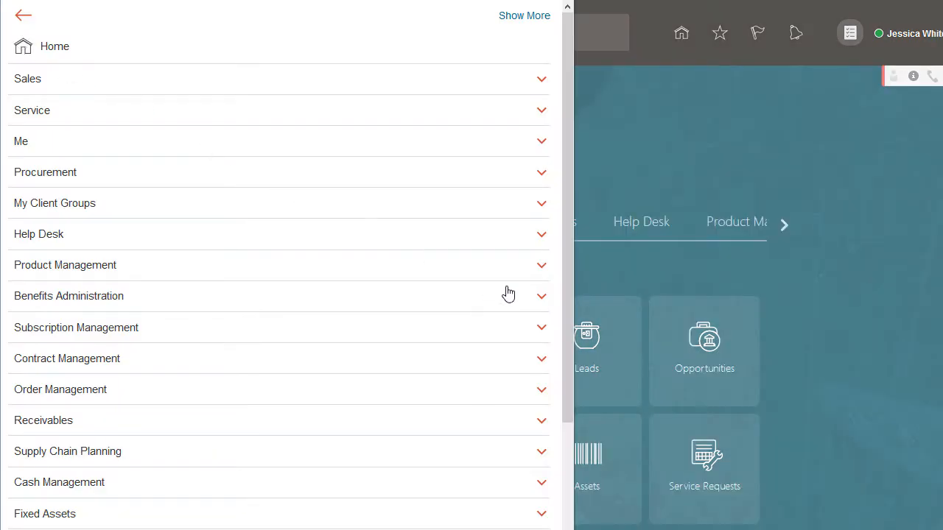
left_click_drag(567, 315, 566, 452)
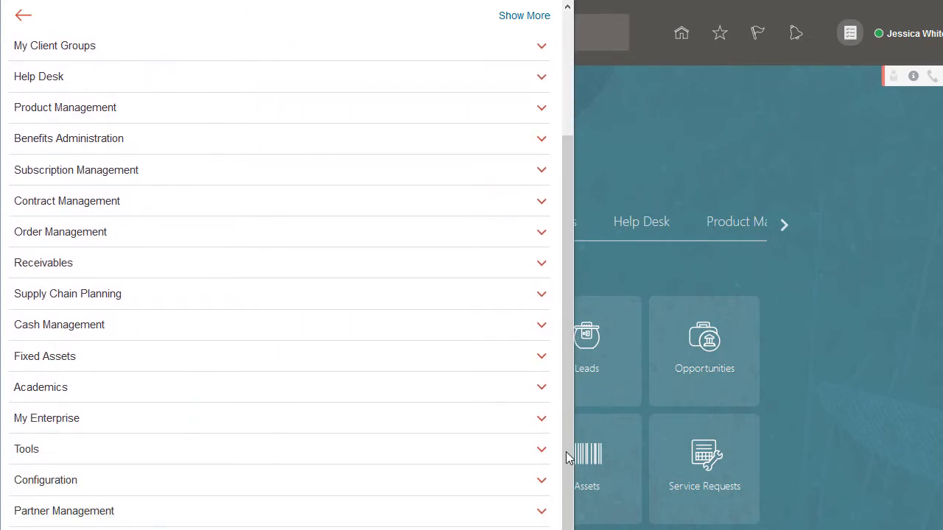
left_click(543, 418)
left_click(258, 476)
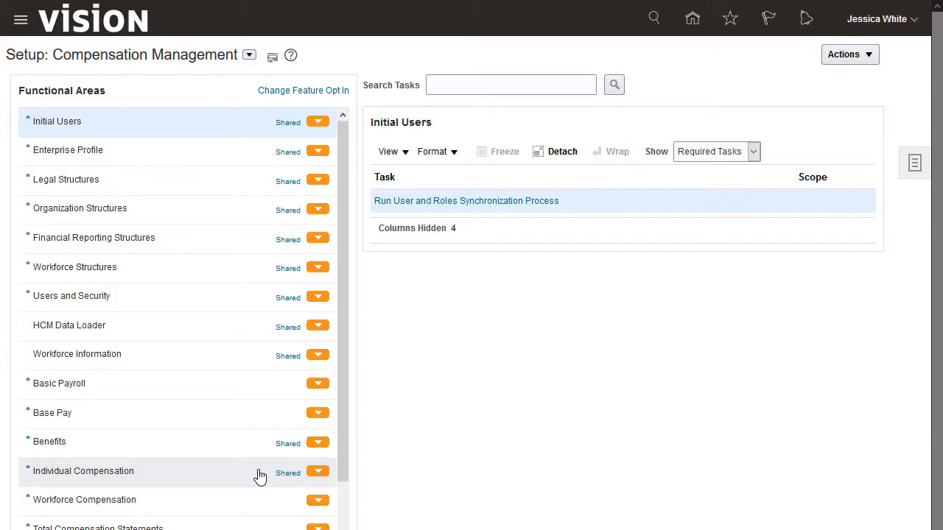
Switch the setup offering to Financials and select the Payments functional area
left_click(249, 55)
left_click(257, 162)
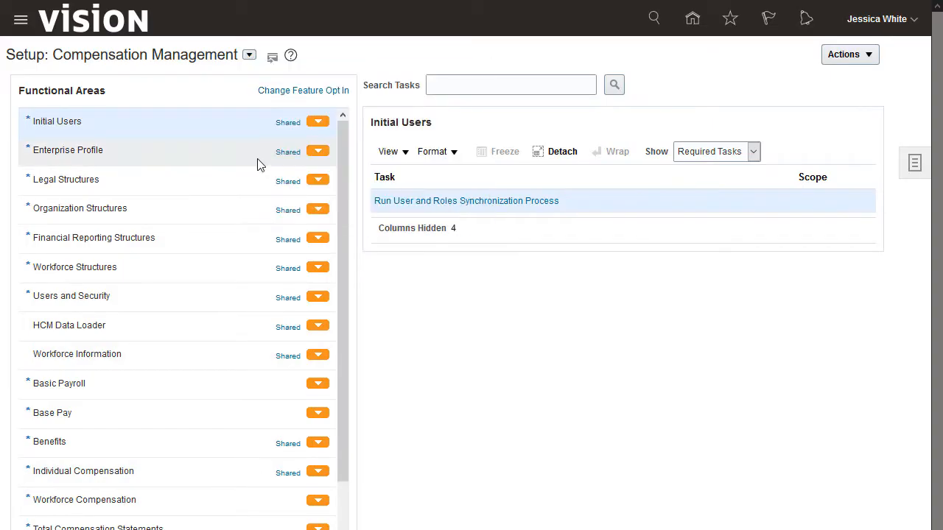
left_click(157, 426)
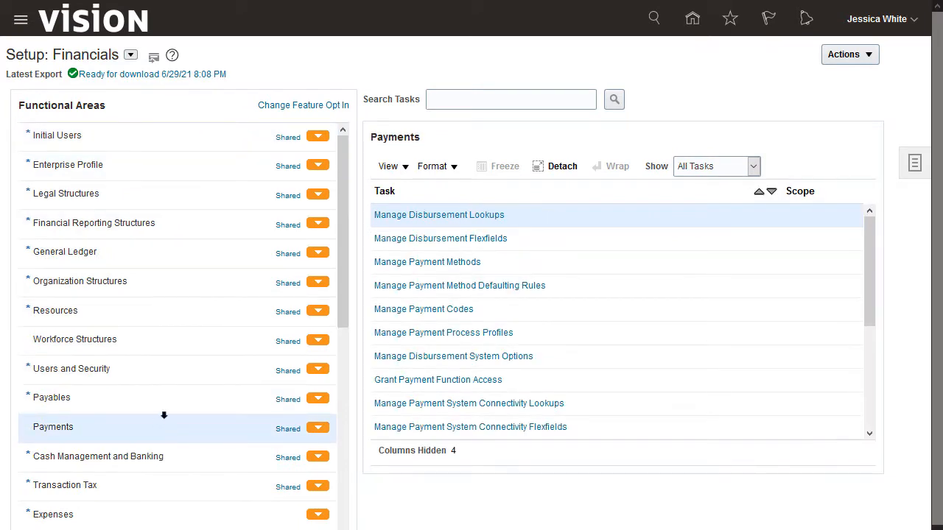
Show the Actions column in the Payments task list
left_click(390, 165)
left_click(407, 215)
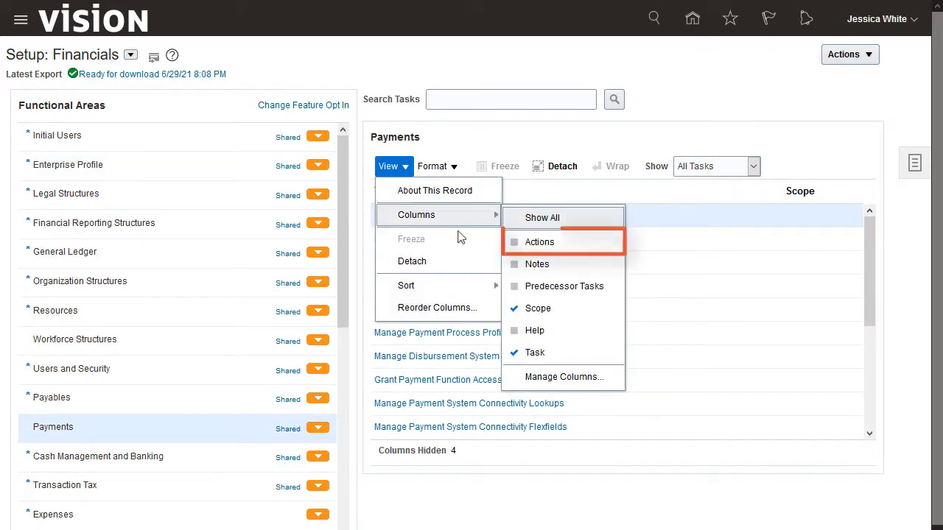
left_click(516, 243)
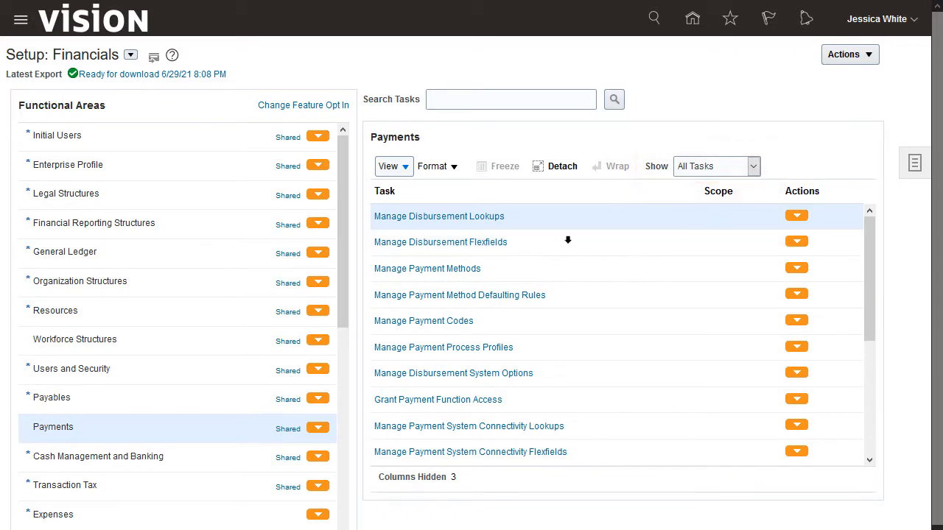
Start a new setup data comparison for the Manage Formats task
left_click_drag(868, 250, 867, 369)
left_click(799, 322)
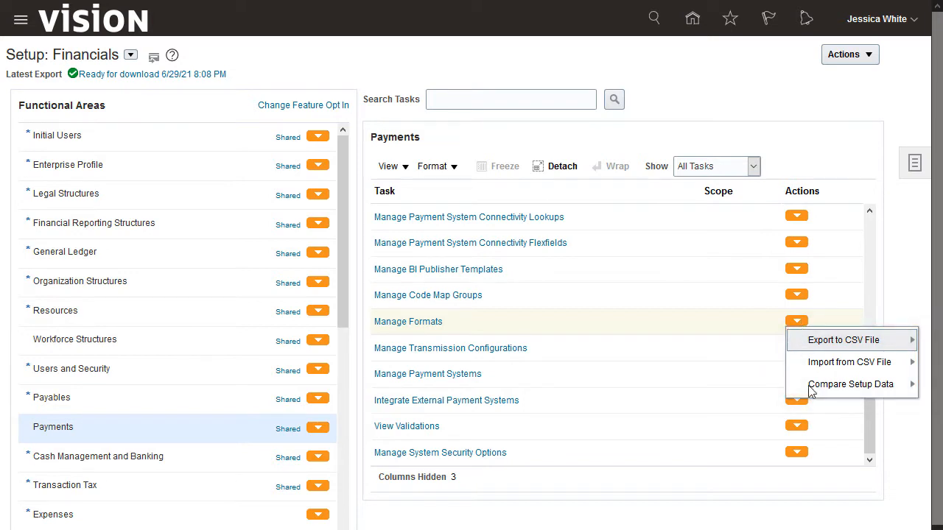
mouse_move(811, 390)
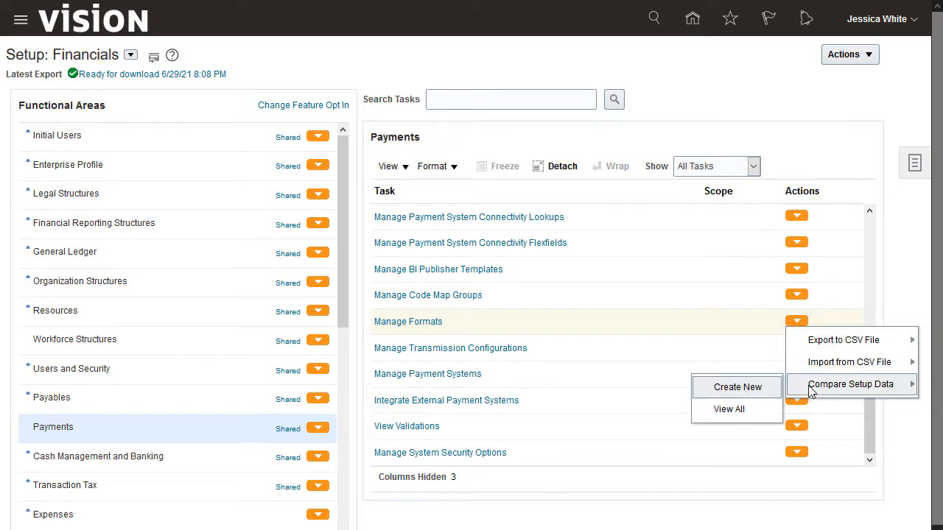
left_click(739, 389)
Upload the package Manage Formats21Dem_20200930_044836_119.zip from Downloads as the CSV file package for Configuration 1
left_click(276, 118)
left_click(128, 159)
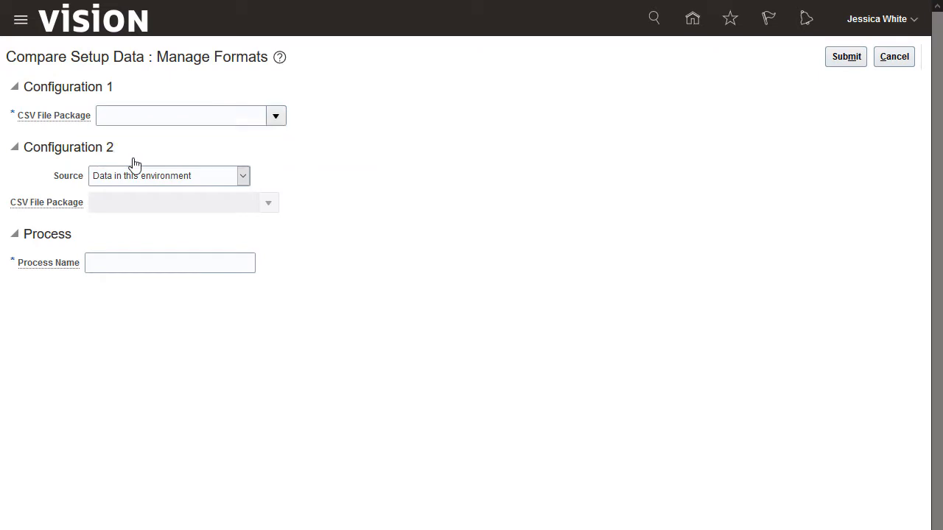
left_click(126, 114)
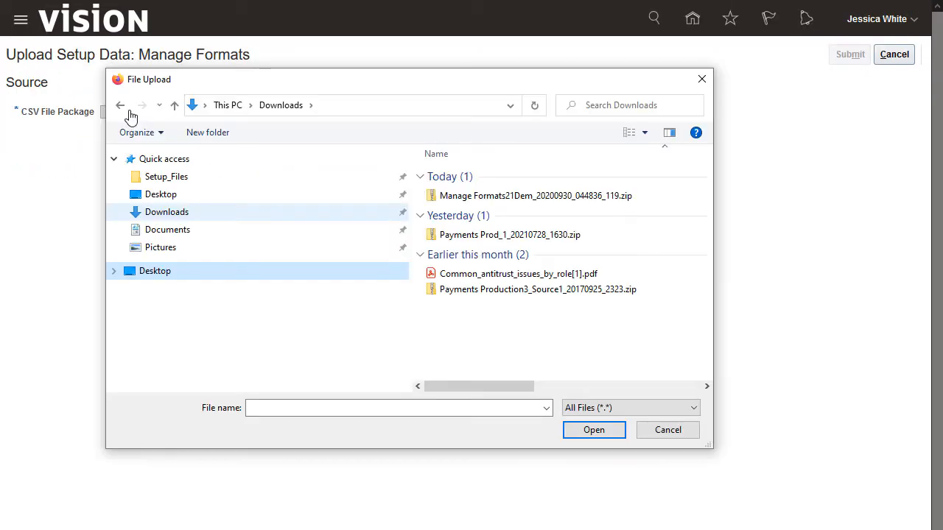
left_click(554, 196)
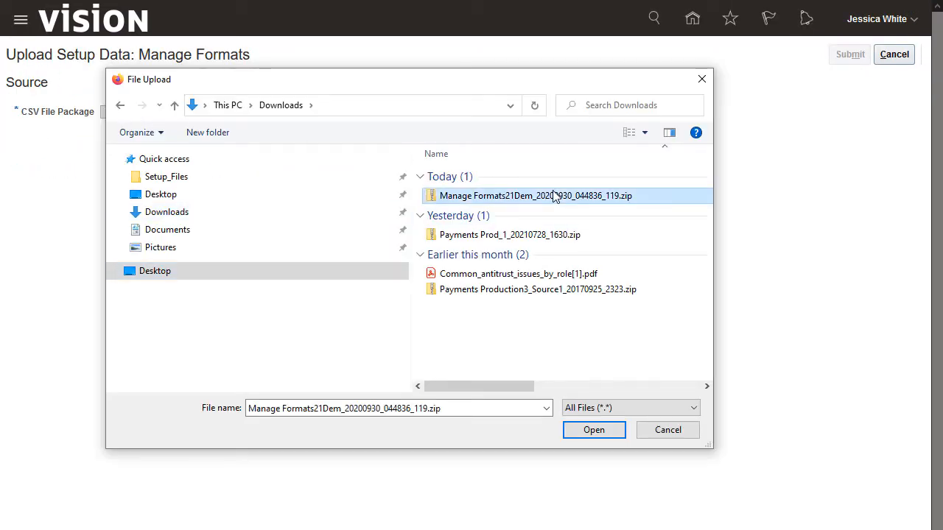
left_click(588, 433)
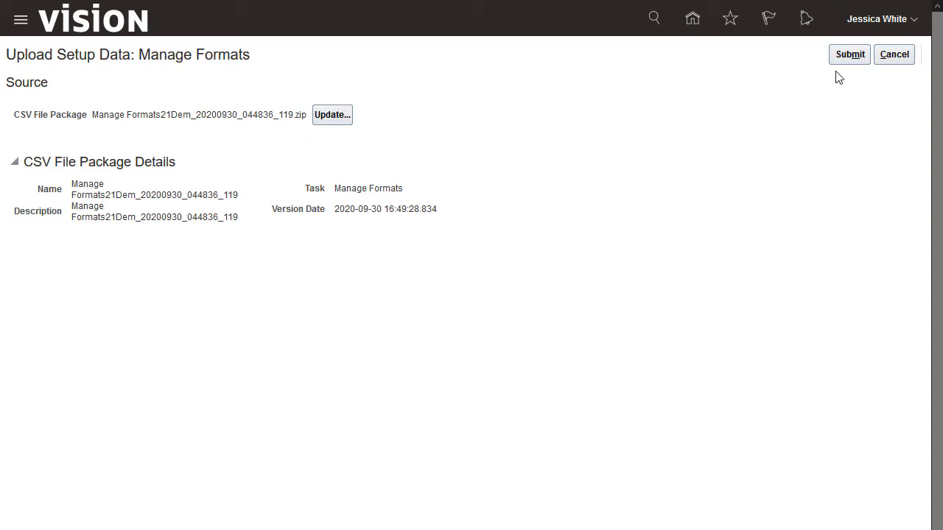
left_click(846, 55)
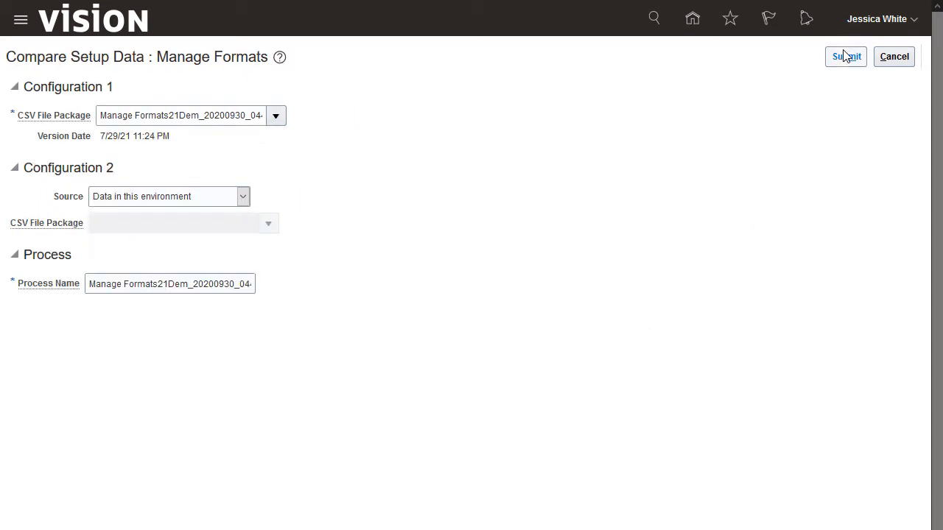
Submit the Manage Formats comparison with Data in this environment kept as the Configuration 2 source
left_click(846, 56)
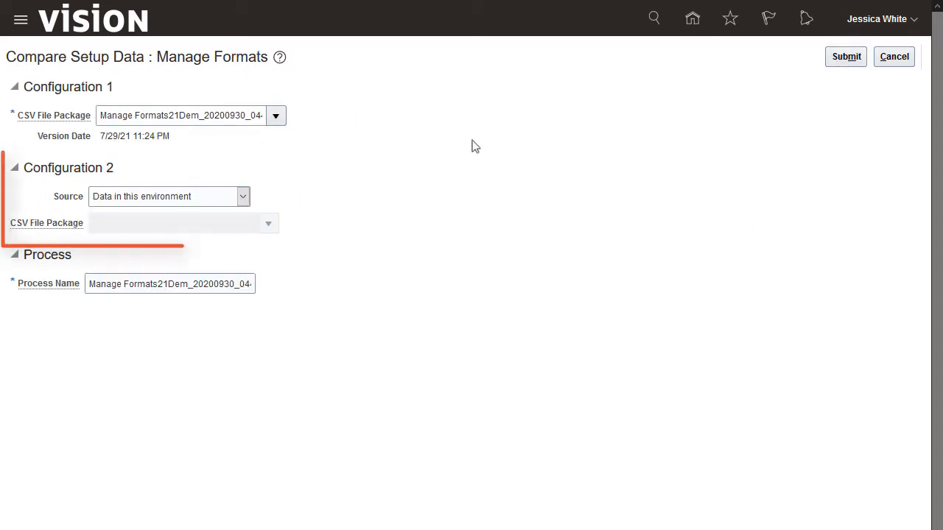
left_click(243, 199)
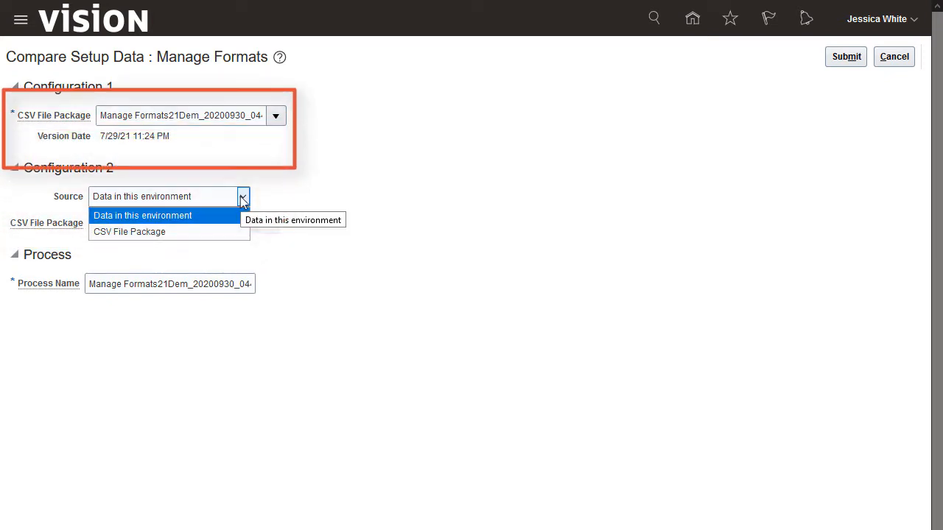
left_click(241, 197)
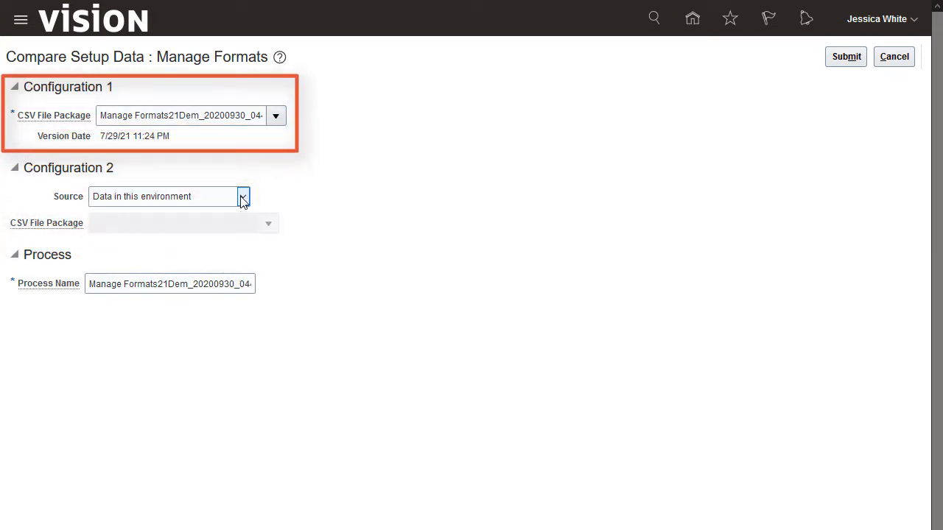
left_click(840, 59)
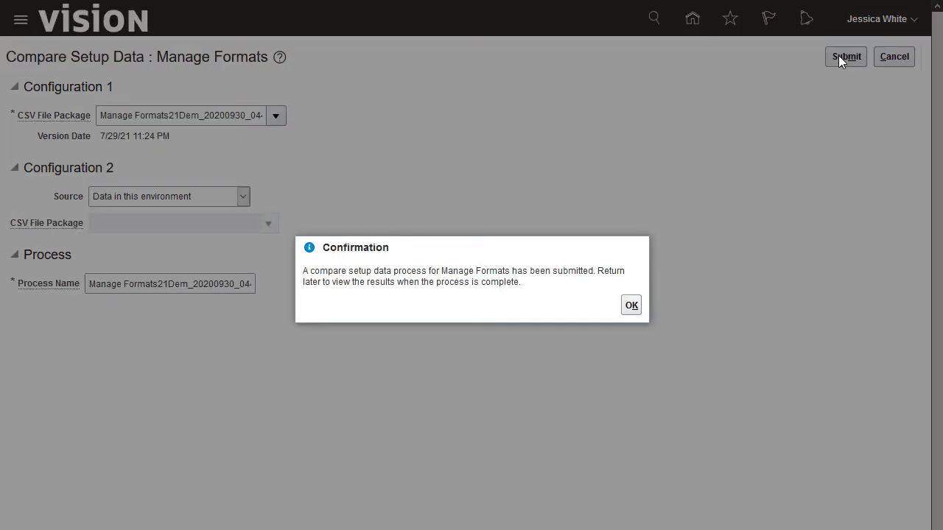
left_click(631, 306)
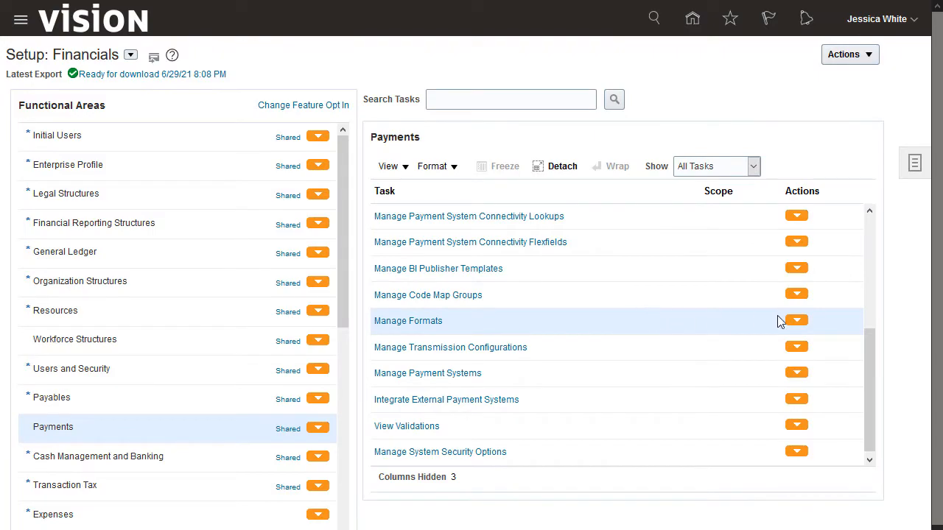
Open the latest comparison results for Manage Formats and check the display filter choices, keeping Discrepancies Only
left_click(797, 321)
mouse_move(824, 391)
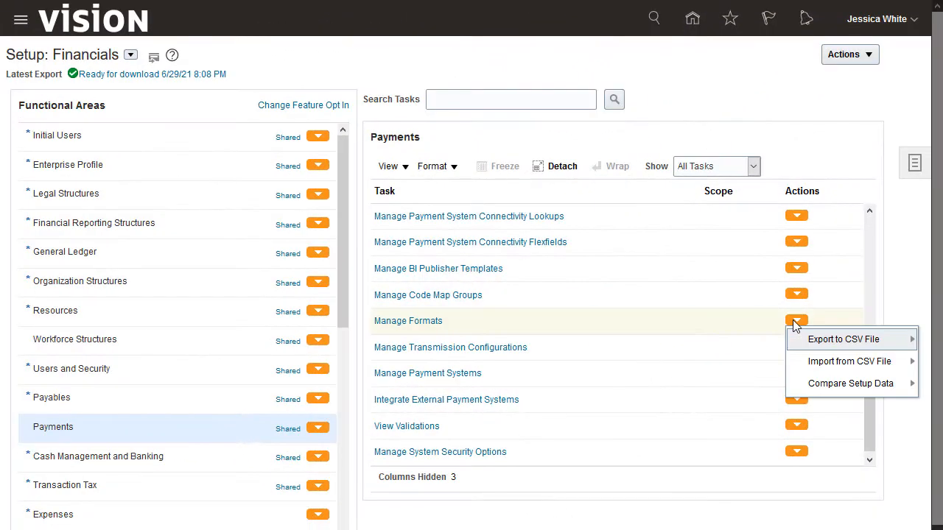
mouse_move(813, 389)
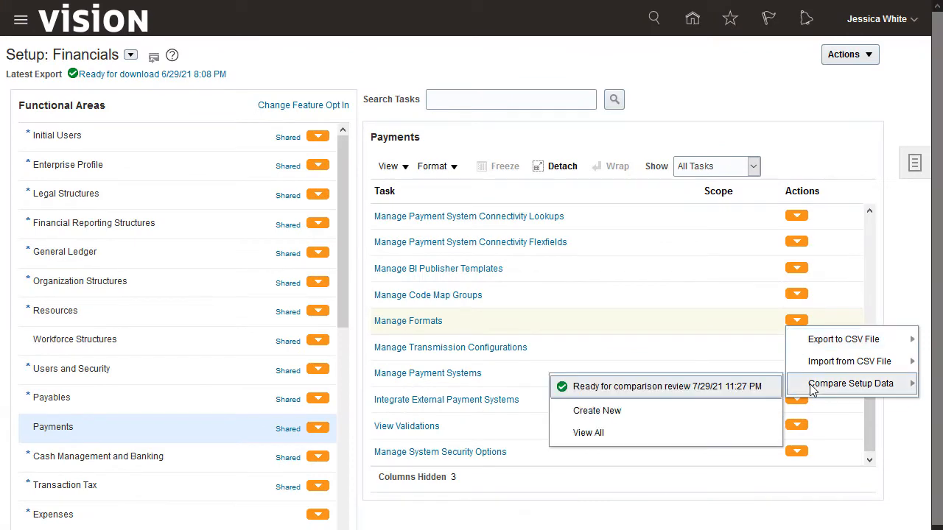
left_click(640, 387)
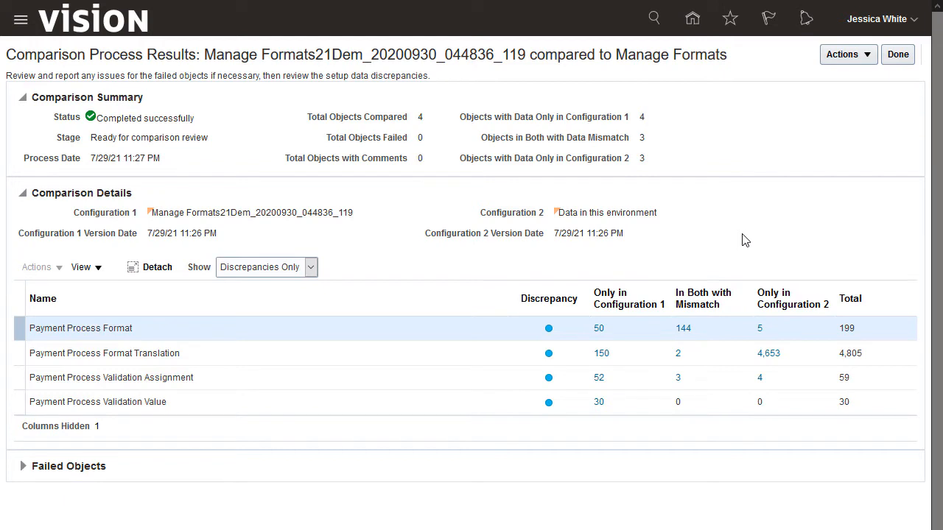
left_click(311, 268)
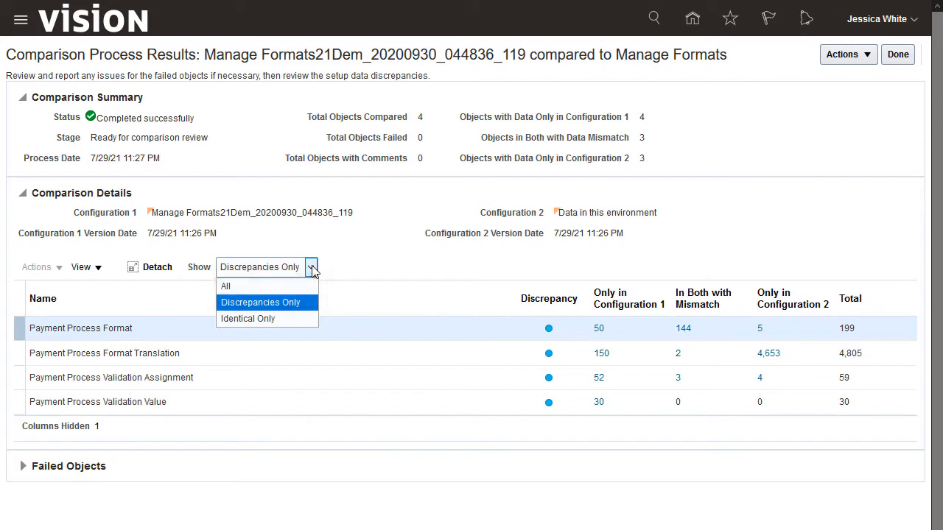
left_click(313, 270)
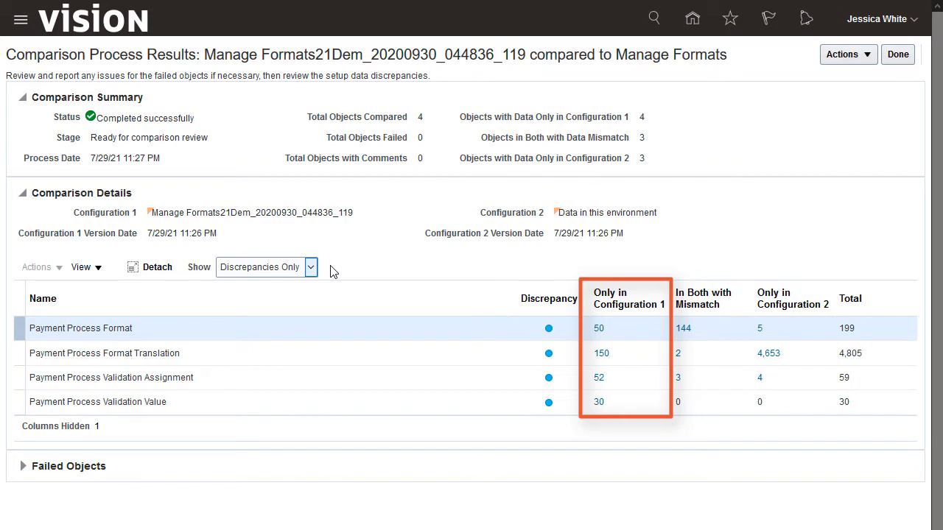
Open the Only in Configuration 1 report for Payment Process Format in Excel, review its records and close it
left_click(599, 330)
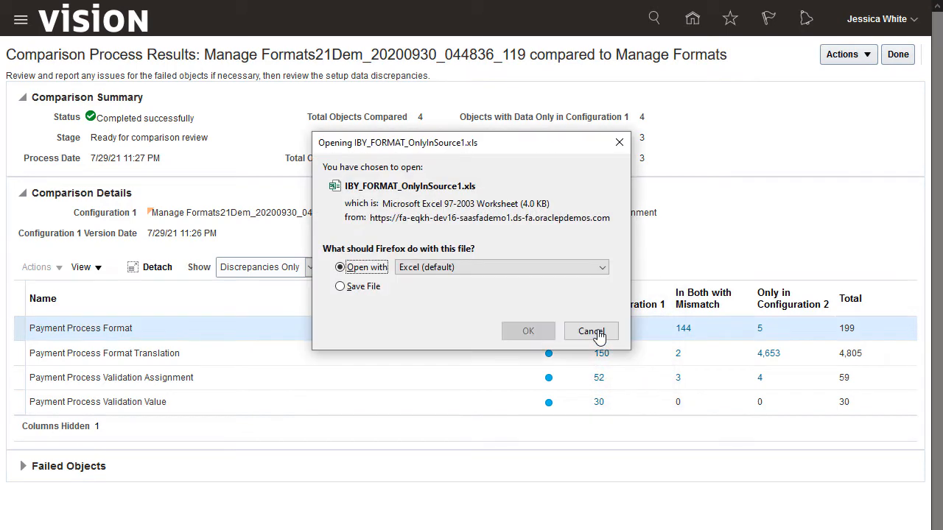
left_click(529, 332)
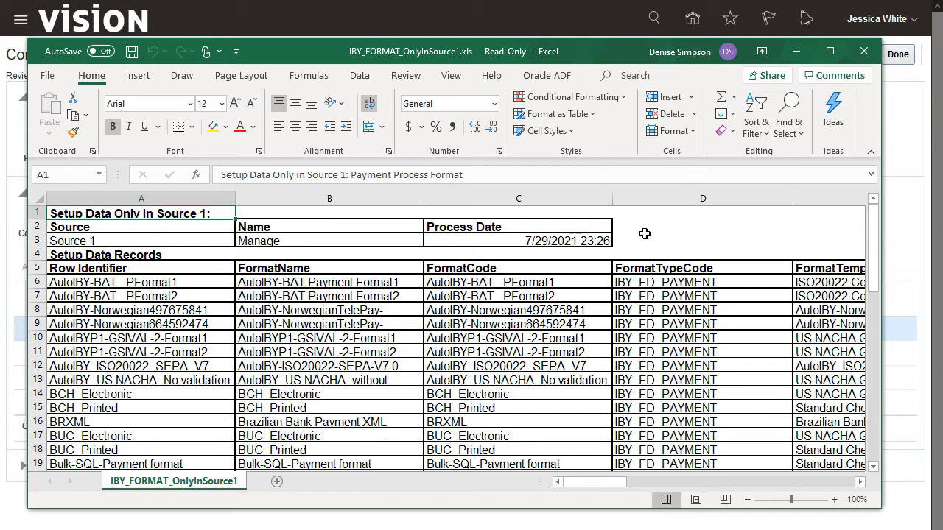
left_click(863, 51)
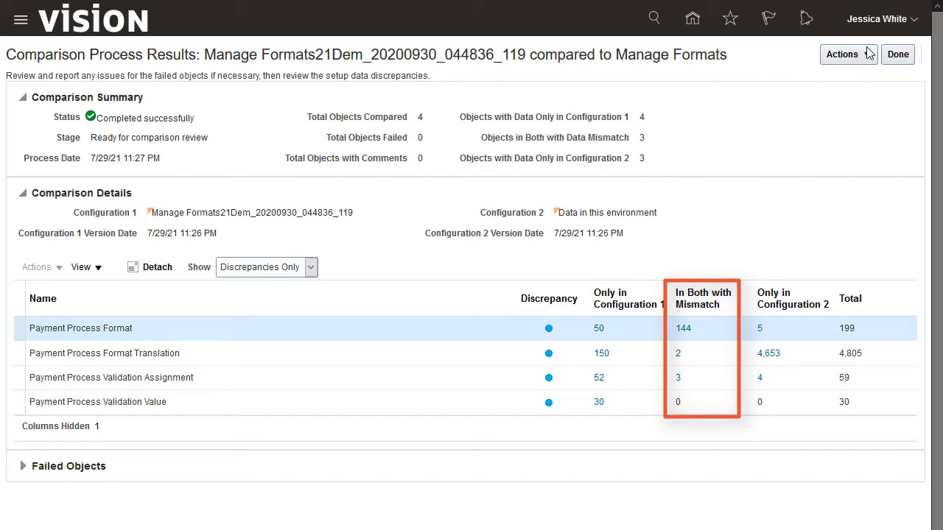
Review the Payment Process Format Translation mismatch report in Excel with its first column frozen, and close the workbook
left_click(678, 357)
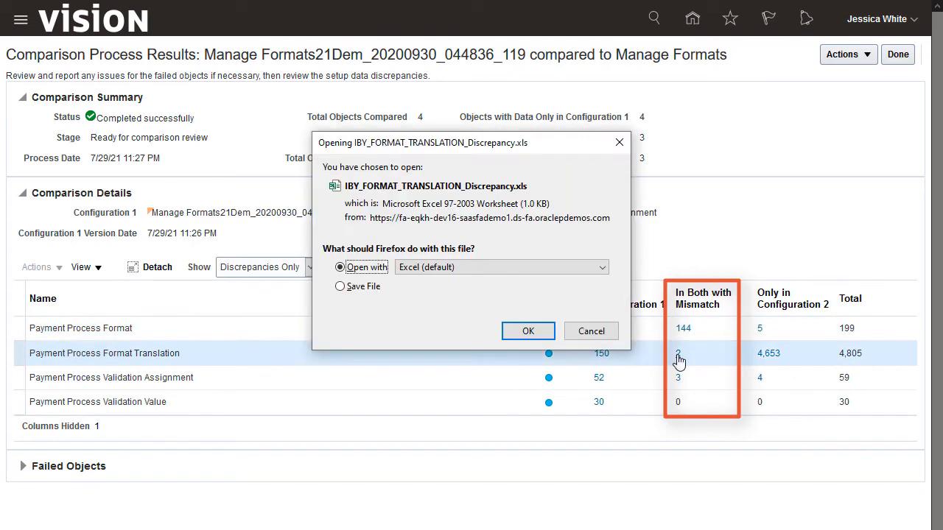
left_click(533, 331)
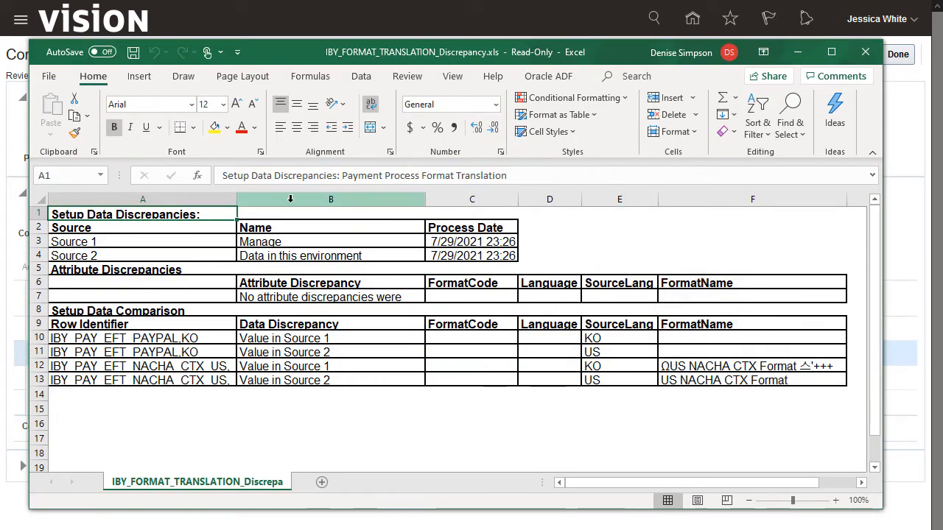
left_click(208, 198)
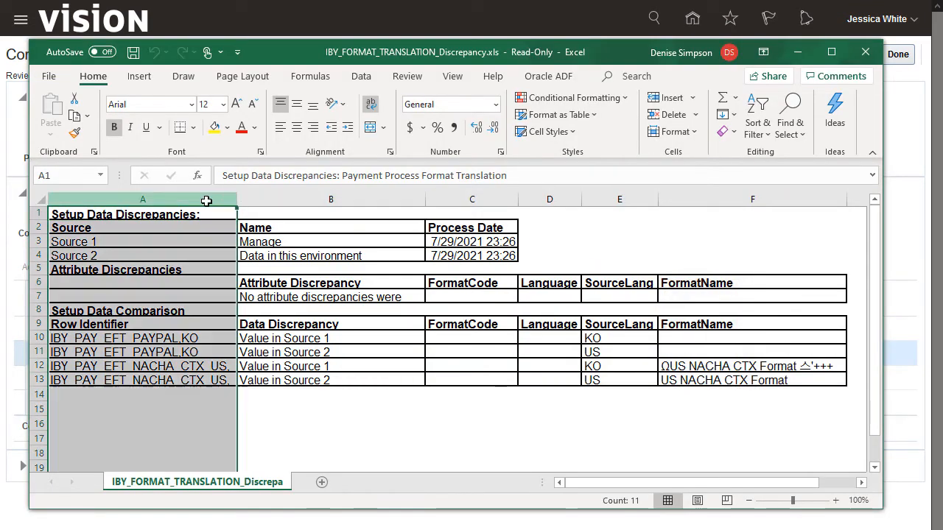
left_click(452, 76)
left_click(523, 133)
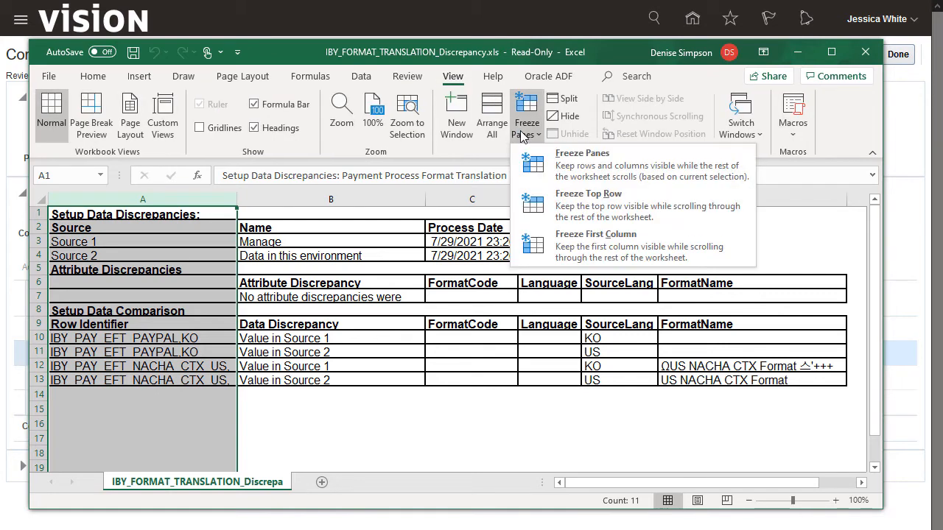
left_click(577, 250)
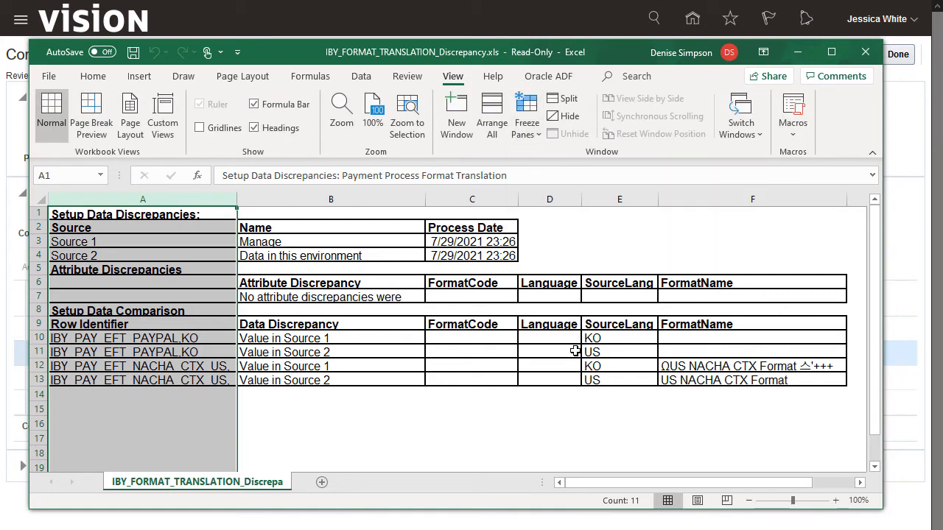
mouse_move(596, 483)
left_mouse_down()
mouse_move(579, 483)
mouse_move(630, 487)
mouse_move(580, 483)
left_mouse_up()
left_click(866, 51)
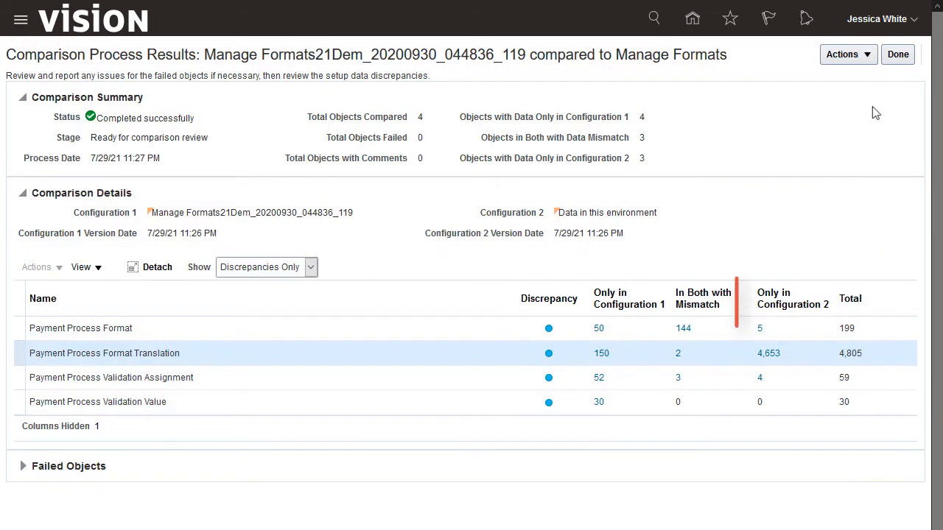
Review all columns of the Only in Configuration 2 report for Payment Process Format in Excel, and finish the comparison review
left_click(762, 333)
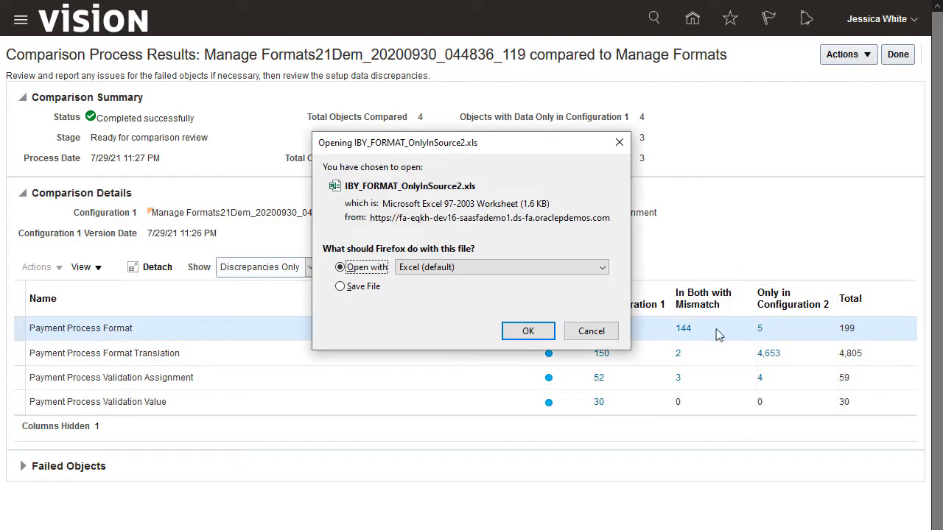
left_click(527, 332)
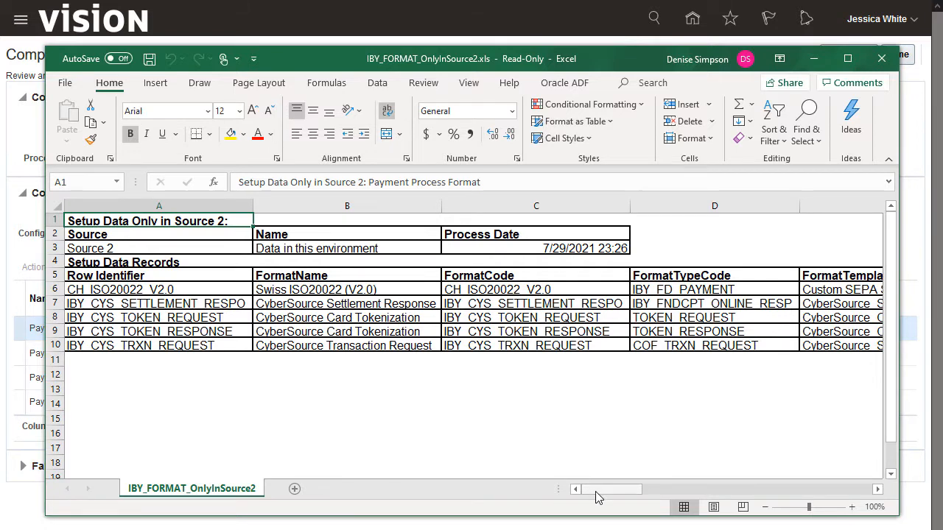
left_click_drag(595, 491, 825, 497)
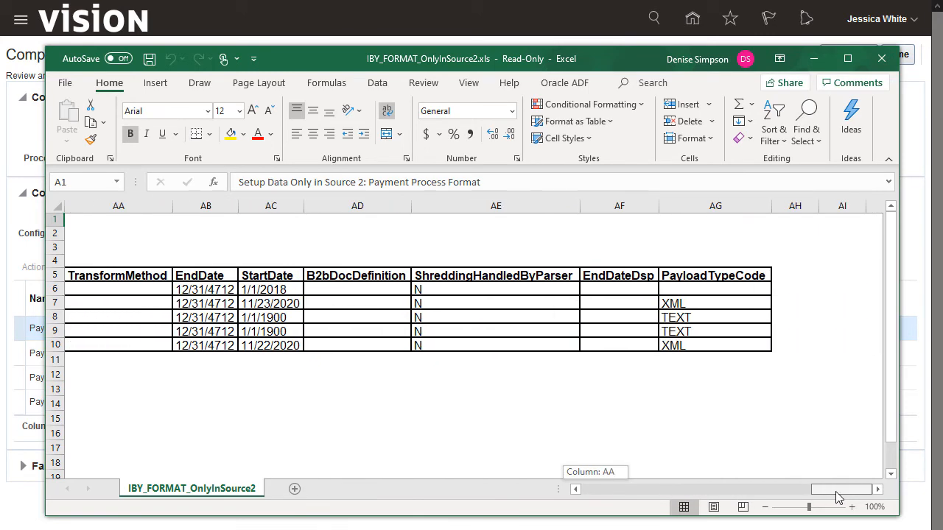
left_click_drag(838, 497, 582, 489)
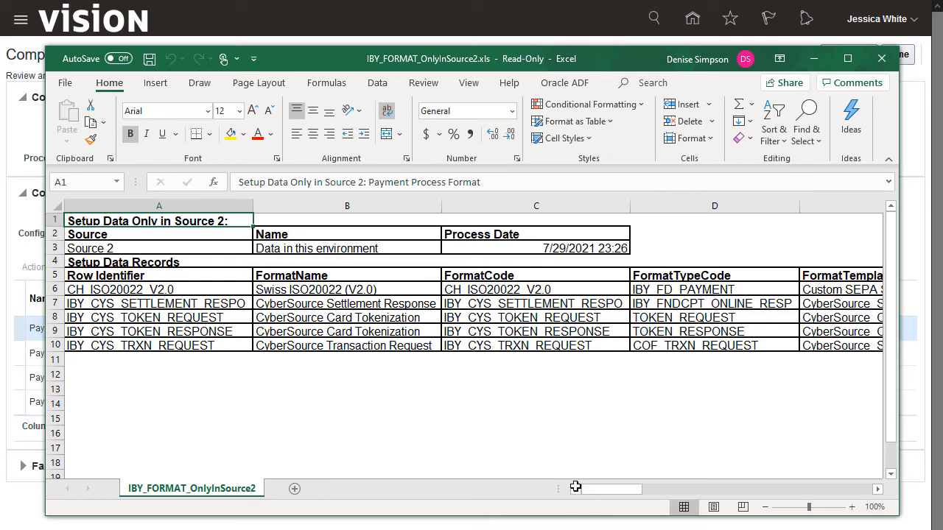
left_click(882, 58)
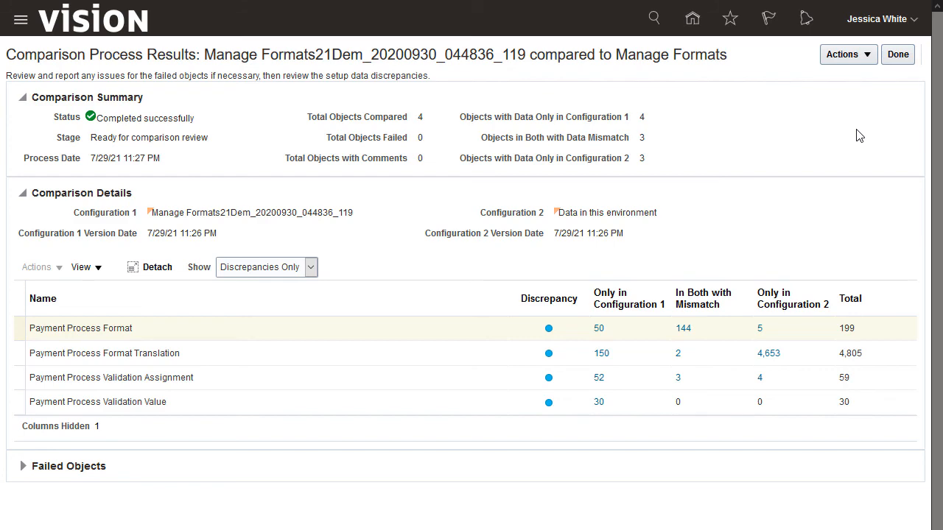
left_click(898, 58)
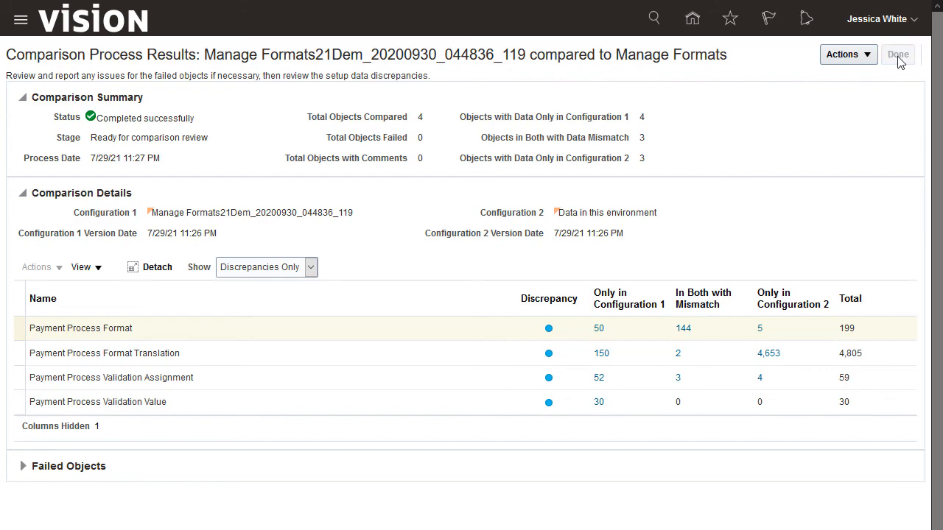